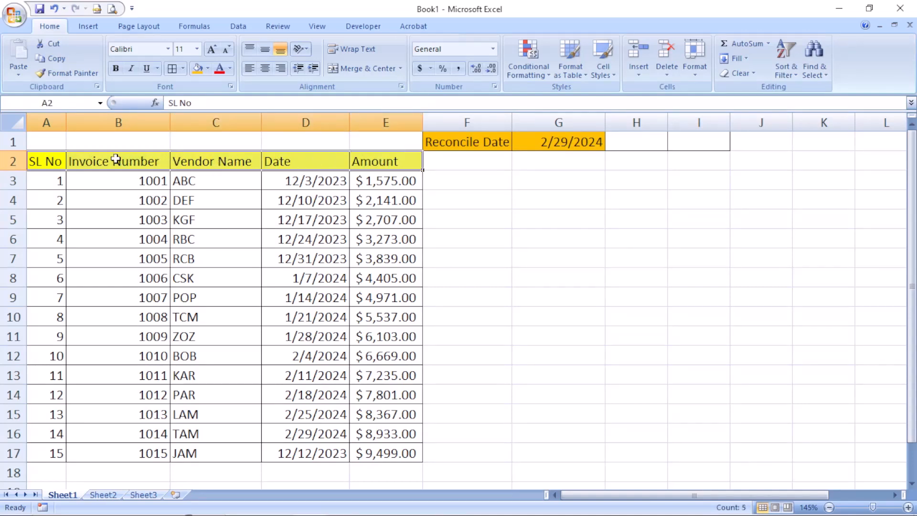
left_click_drag(99, 157, 142, 450)
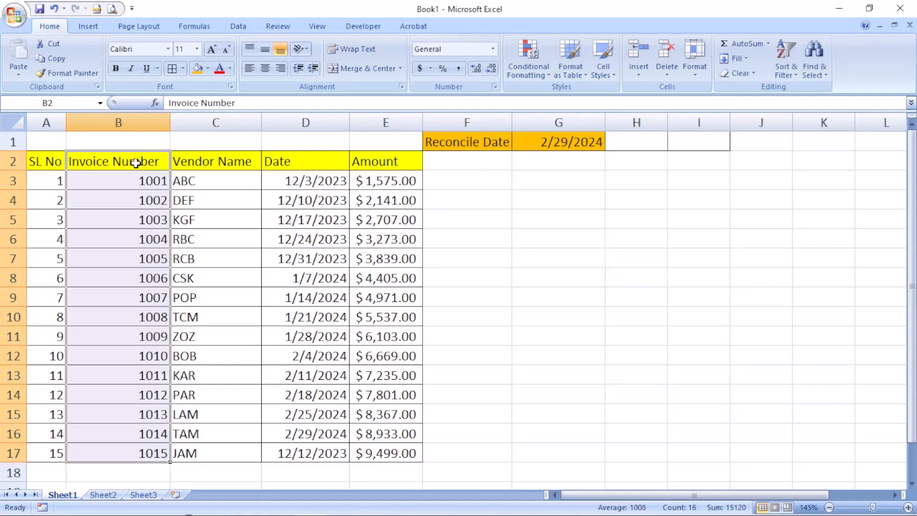
left_click_drag(127, 164, 373, 432)
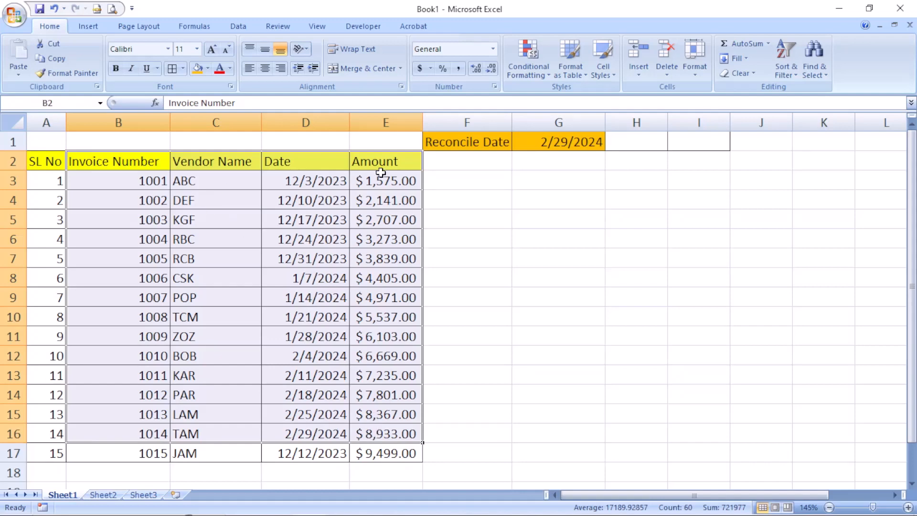
left_click(440, 176)
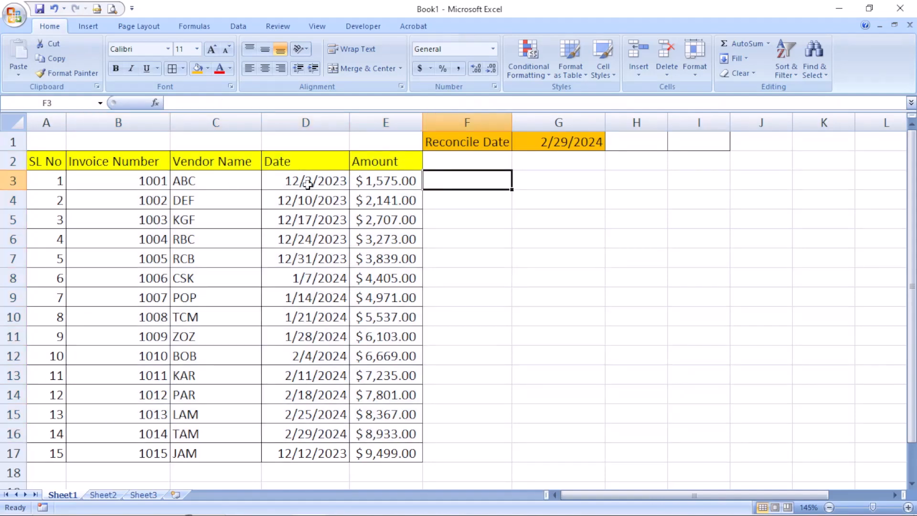
Add the column header "Ageing Days" in cell F2, beside the Amount header
left_click(465, 167)
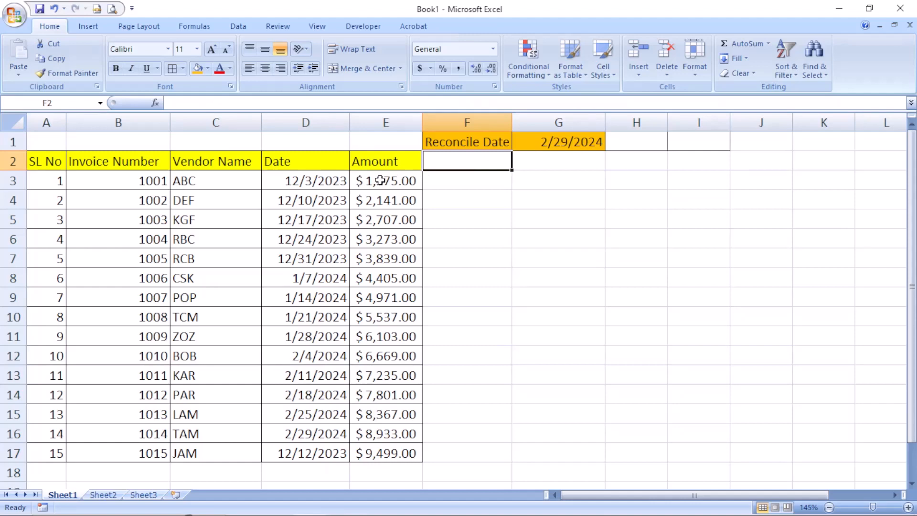
type("Ag")
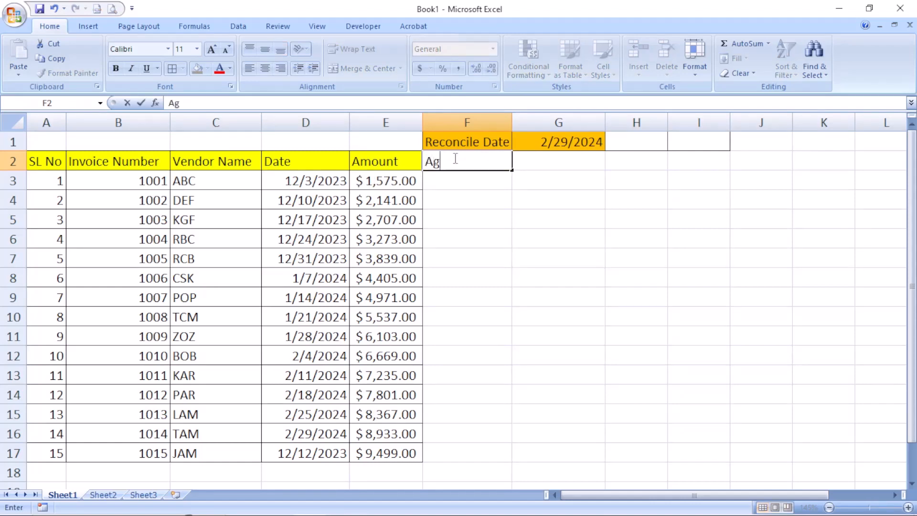
type("eing Days")
key("Return")
key("Up")
key("Up")
key("Right")
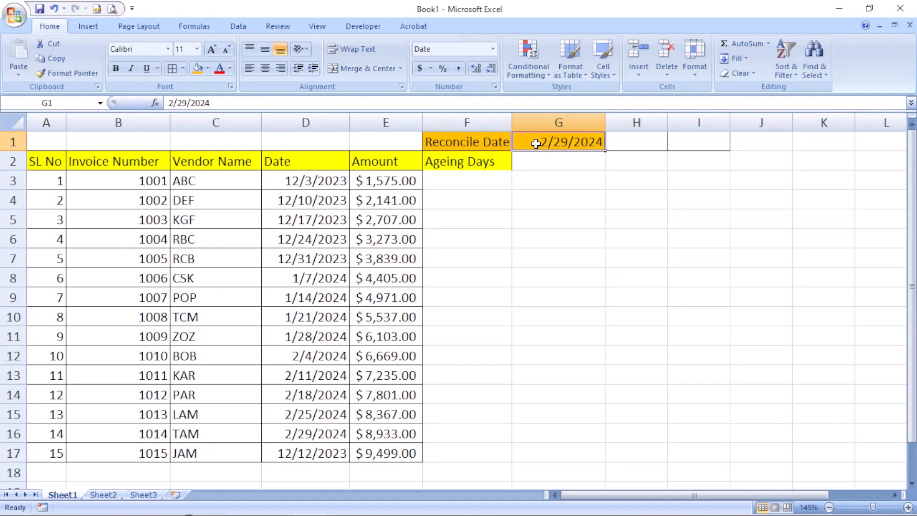
double_click(559, 142)
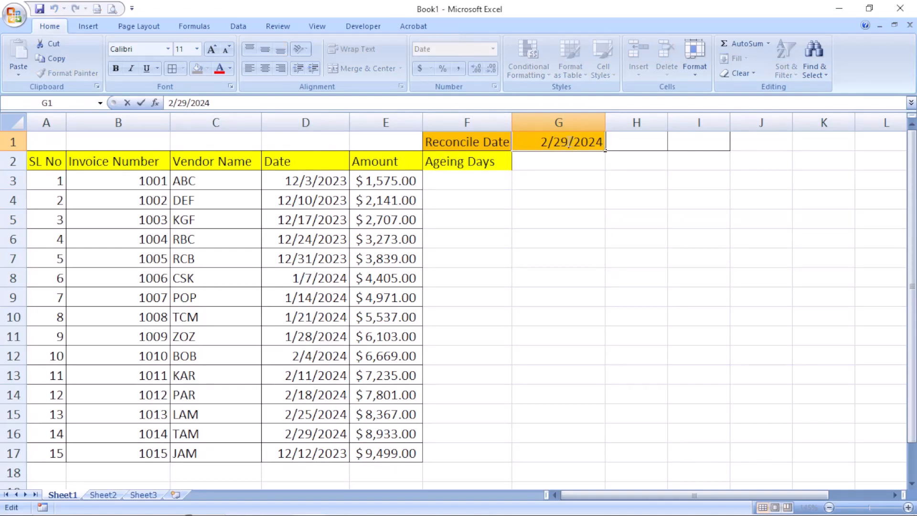
left_click(456, 167)
Enter the formula =$G$1-D3 in F3 to subtract the invoice date from the fixed reconcile date
left_click(453, 183)
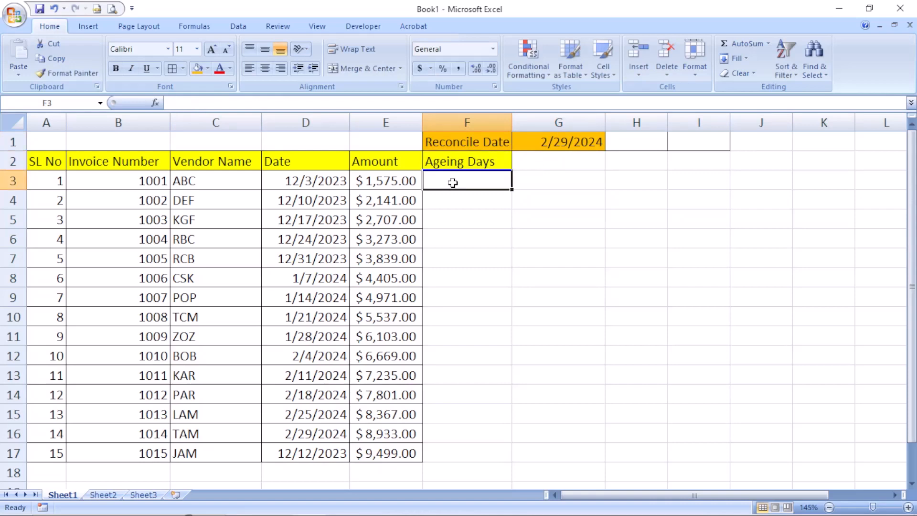
type("=")
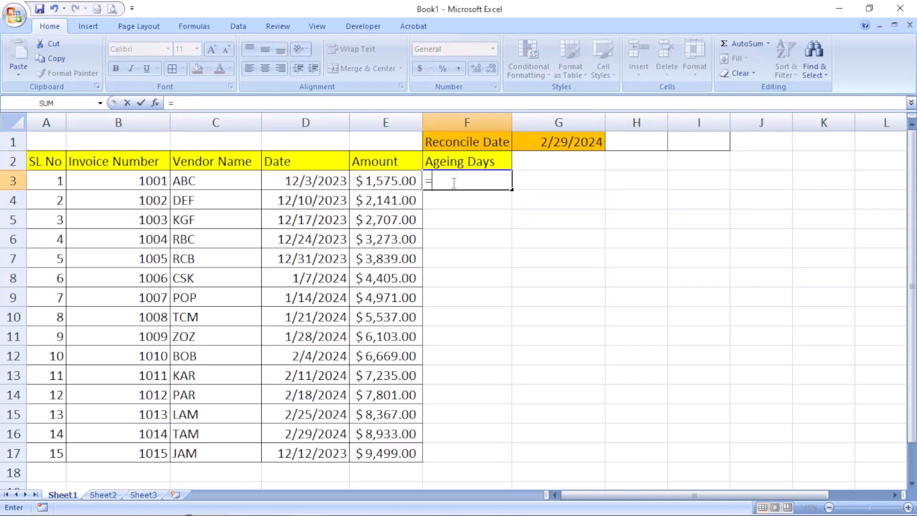
key("Up")
key("Up")
key("Right")
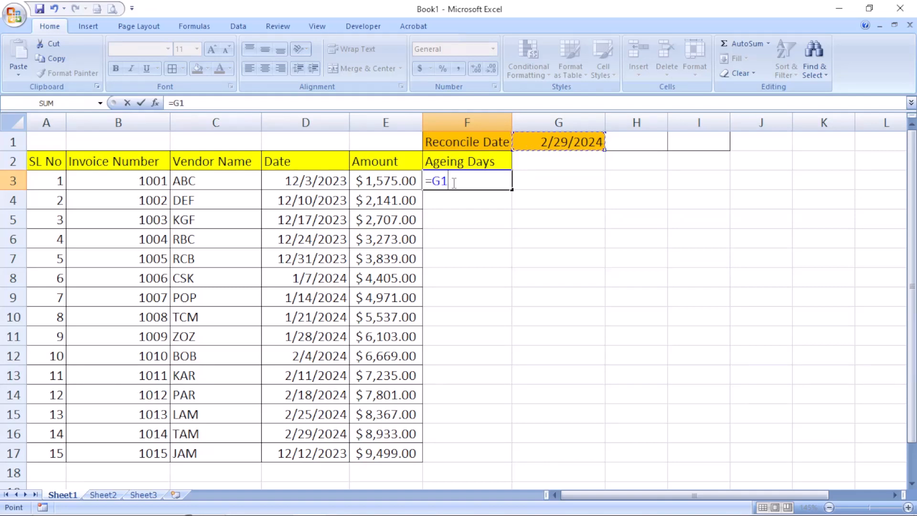
type("-")
left_click(440, 180)
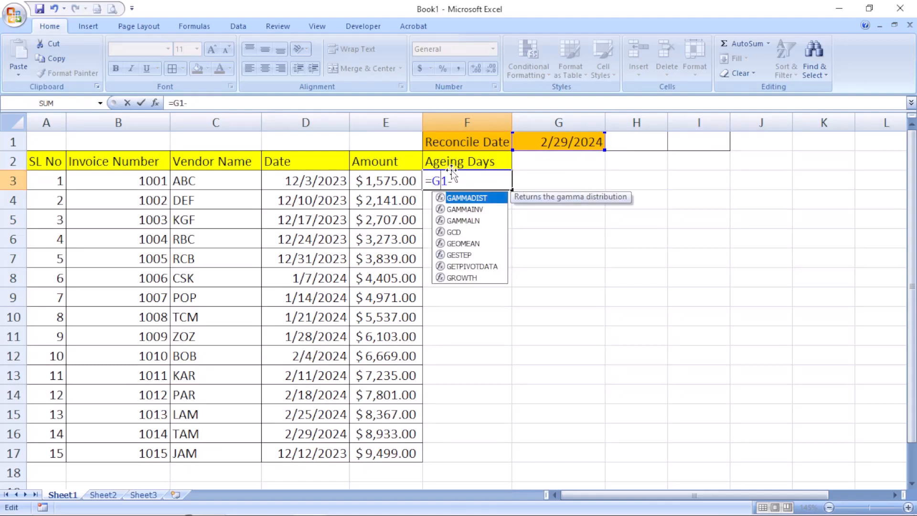
double_click(439, 180)
key("F4")
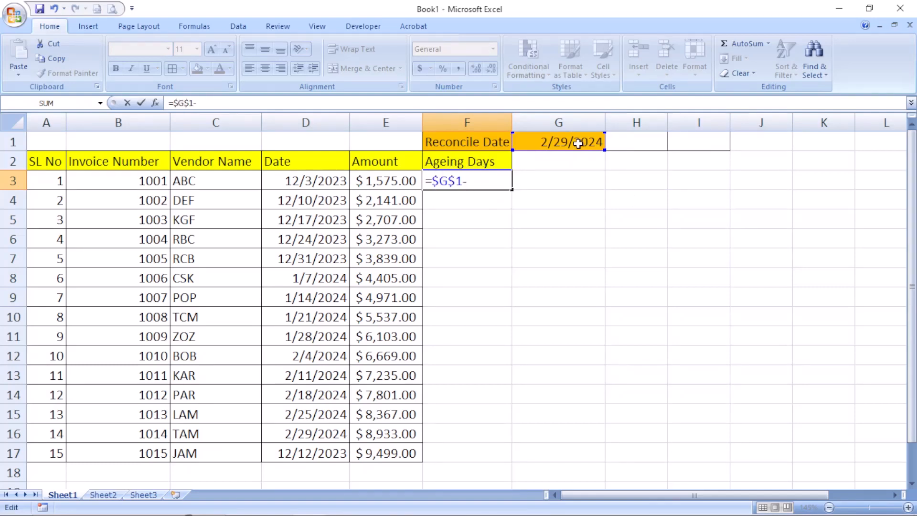
left_click(325, 183)
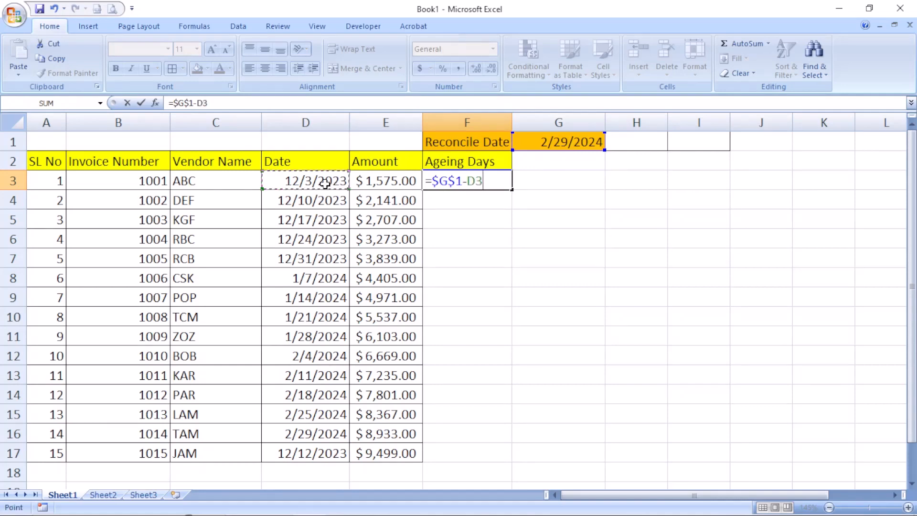
key("Return")
Fill the ageing days formula from F3 down to F17, the last invoice row, and check the formula in F3
key("Left")
key("ctrl+Down")
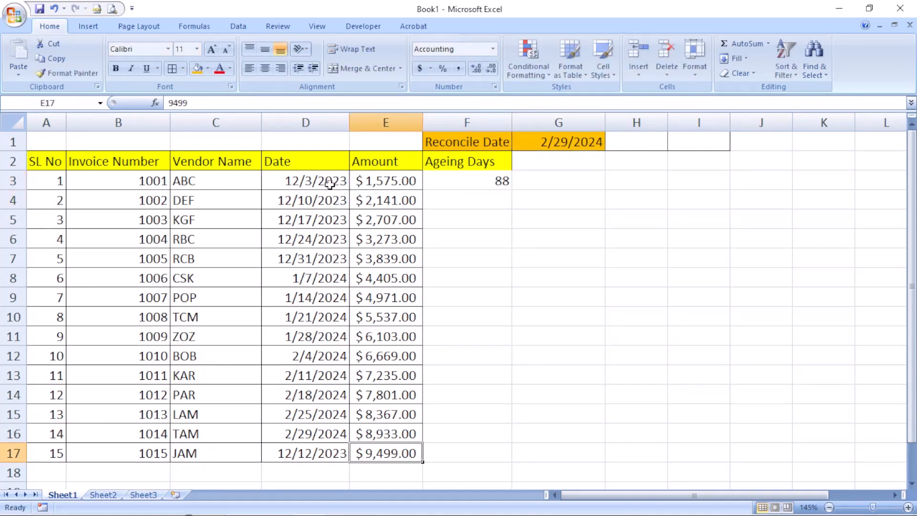
key("Right")
key("ctrl+shift+Up")
key("ctrl+d")
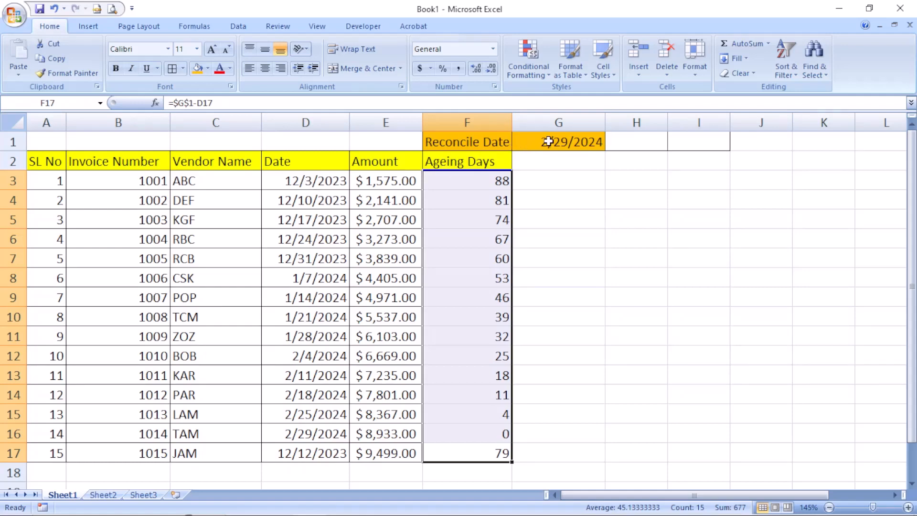
double_click(499, 180)
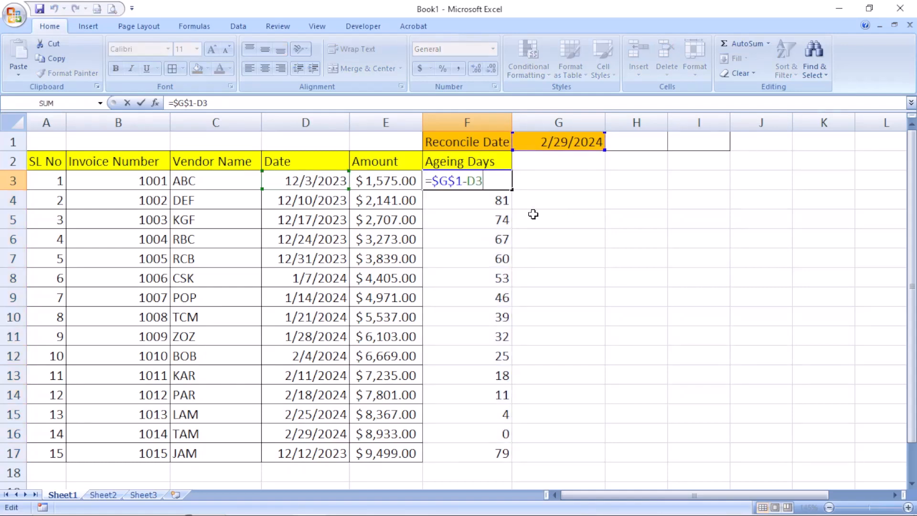
key("Escape")
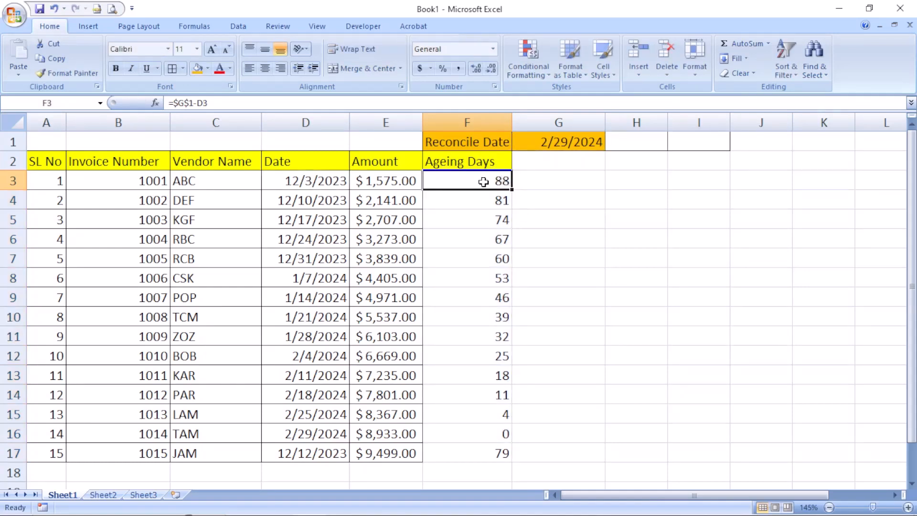
Add the column header "Ageing Bucket" in cell G2
left_click(528, 160)
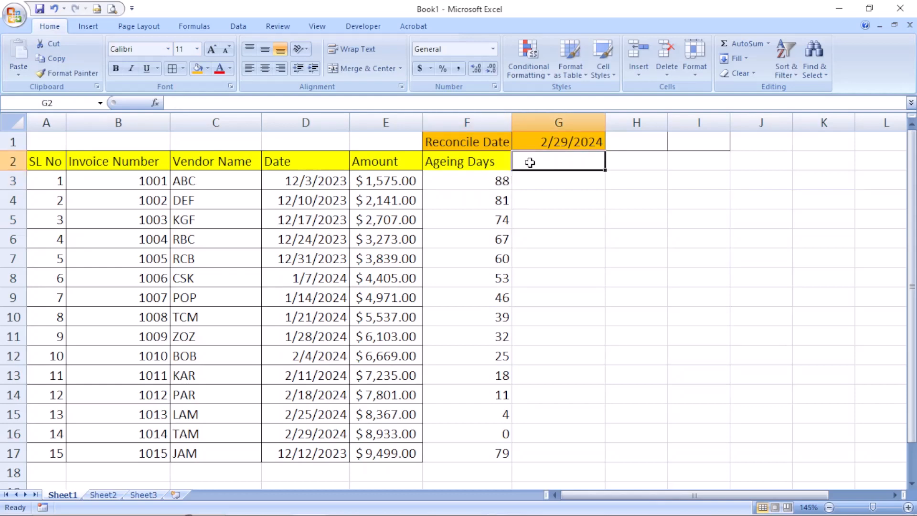
double_click(532, 167)
type("Ageing B")
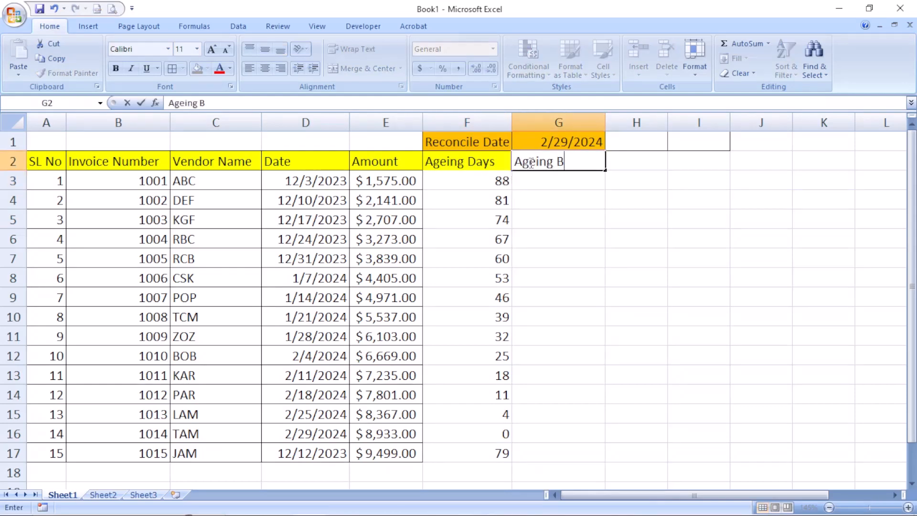
type("ucket")
key("Tab")
Enter the label "Group" in H1 and the bucket size 30 in I1
left_click(529, 162)
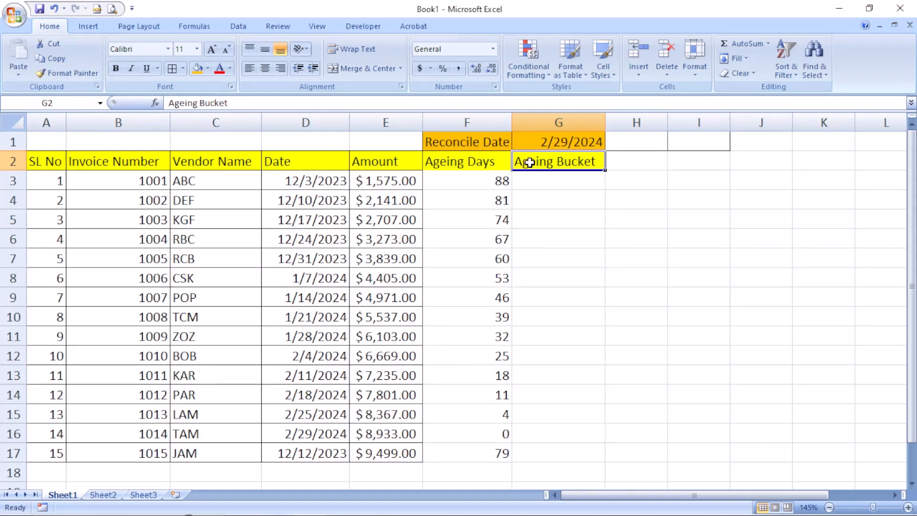
key("Up")
key("Right")
type("G")
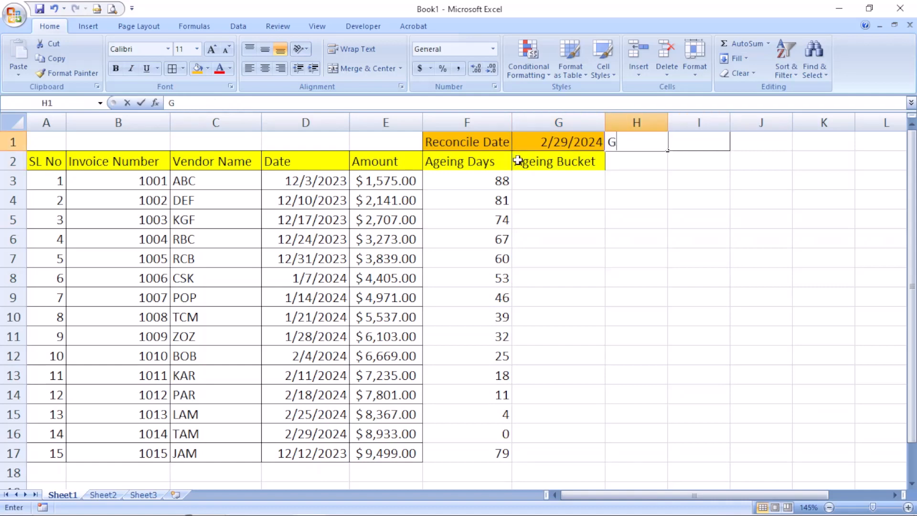
type("roup")
key("Tab")
type("3")
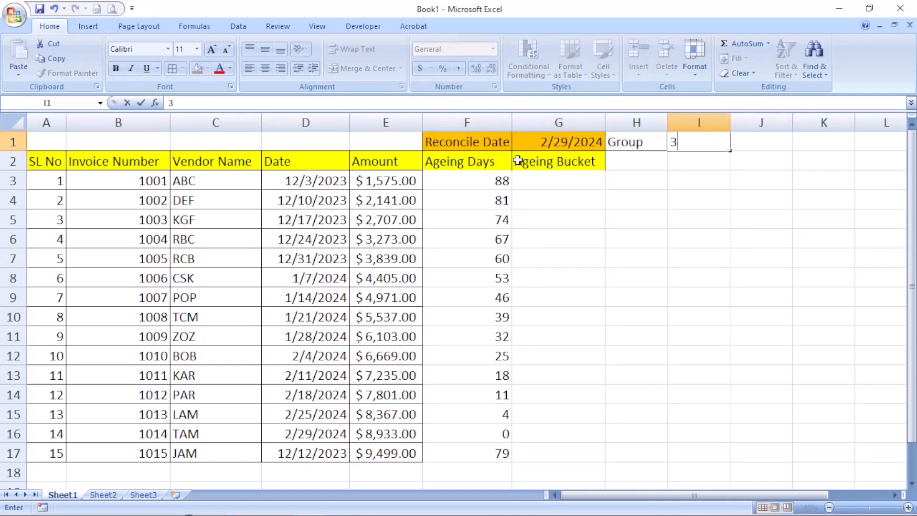
type("0")
key("Return")
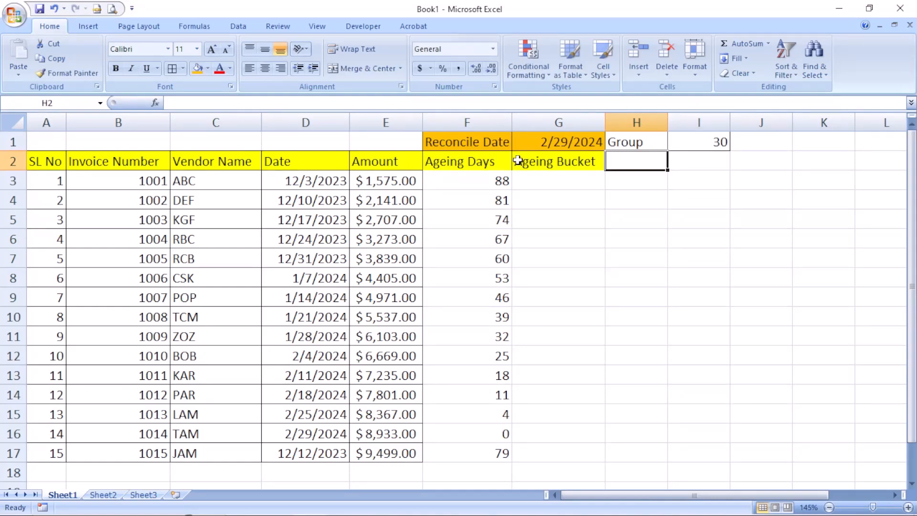
Begin the ageing bucket formula in G3 with =FLOOR(F3,$I$1), using an absolute reference to the group size
left_click(532, 176)
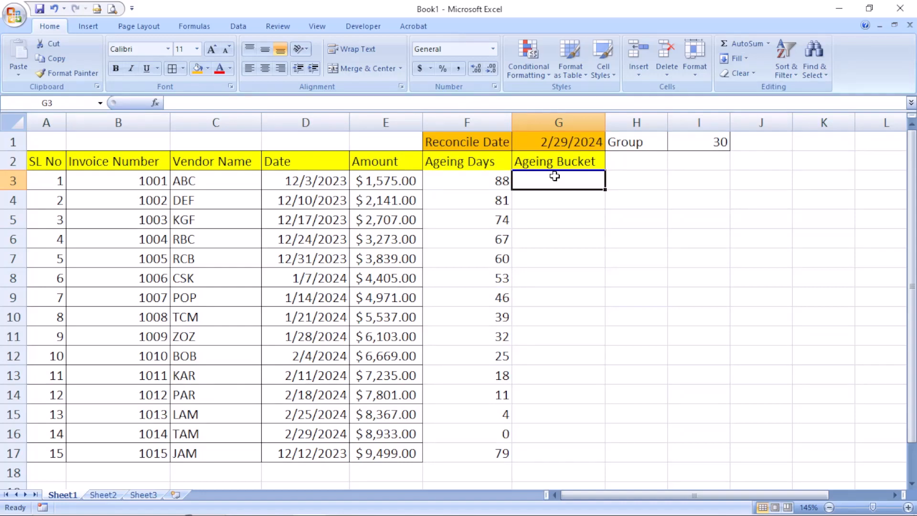
type("=floor")
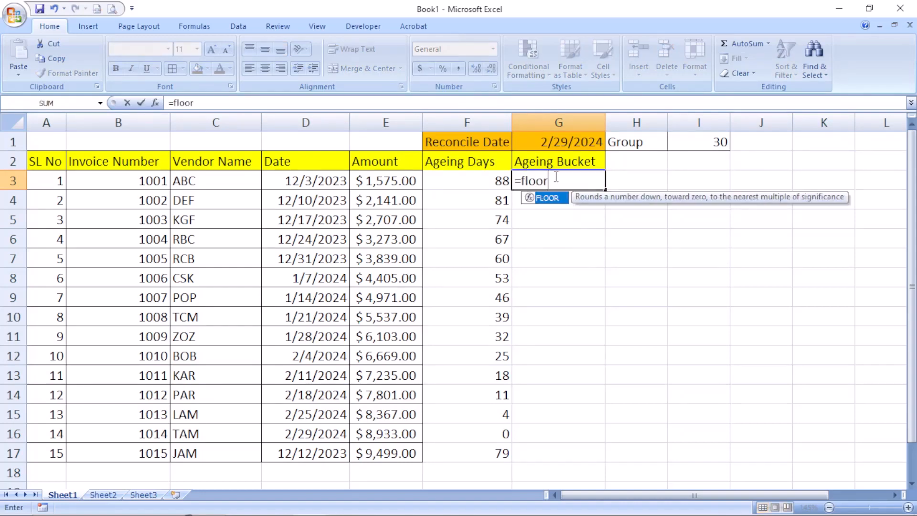
key("Tab")
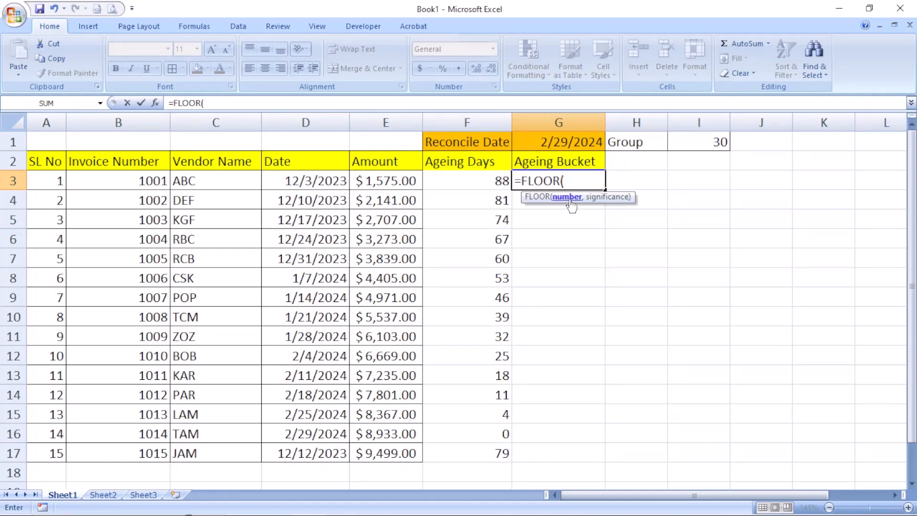
left_click(480, 180)
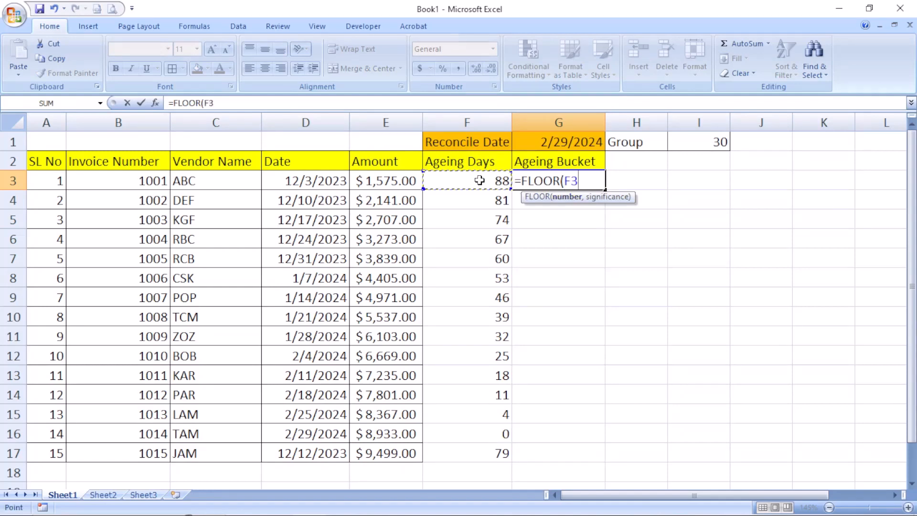
type(",")
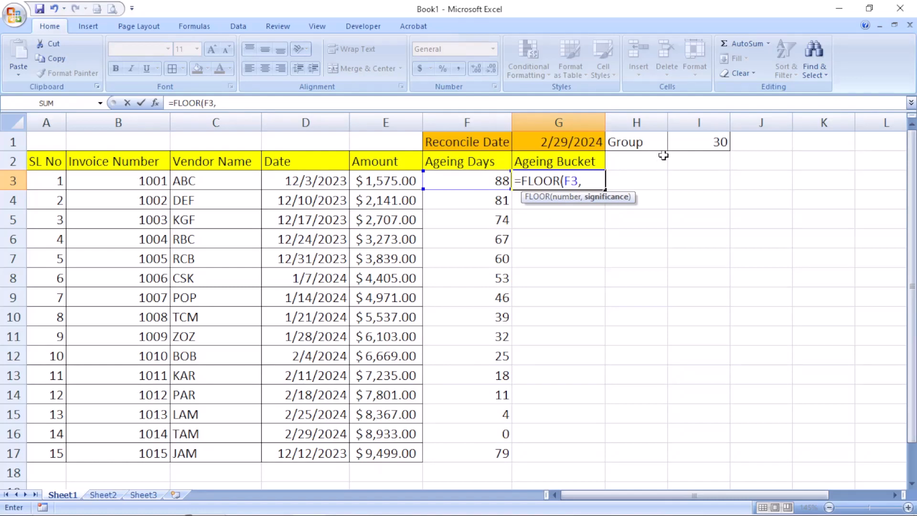
left_click(685, 140)
key("F4")
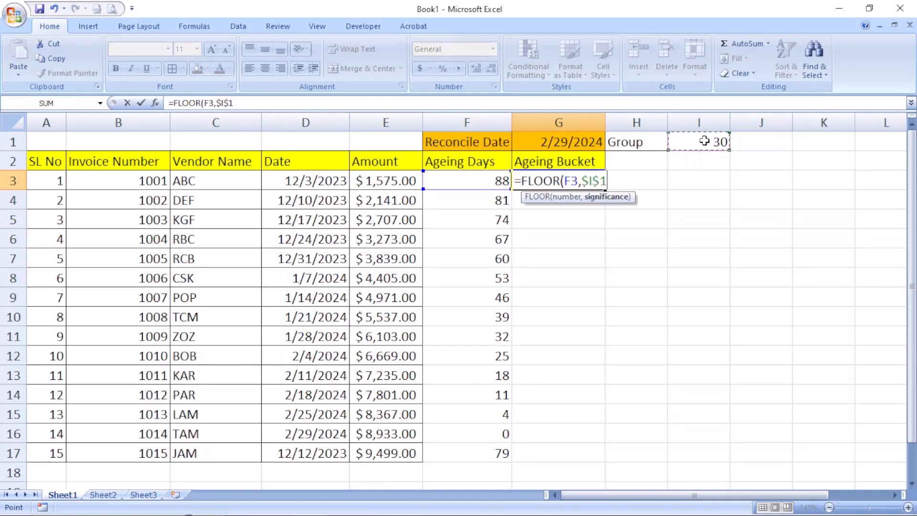
type(")")
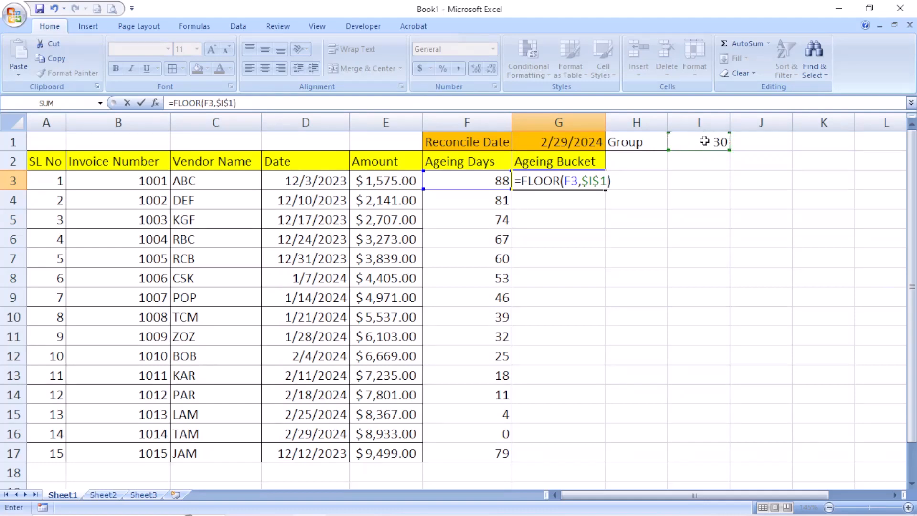
Complete the G3 bucket formula by appending &"-"&FLOOR(F3,$I$1)+$I$1, with absolute references to the group size
type("&\"-\"&")
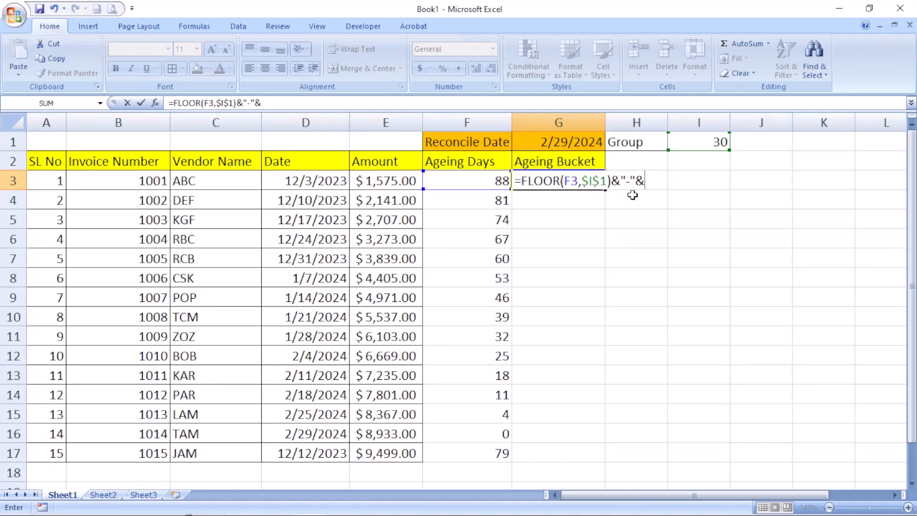
type("floo")
key("Tab")
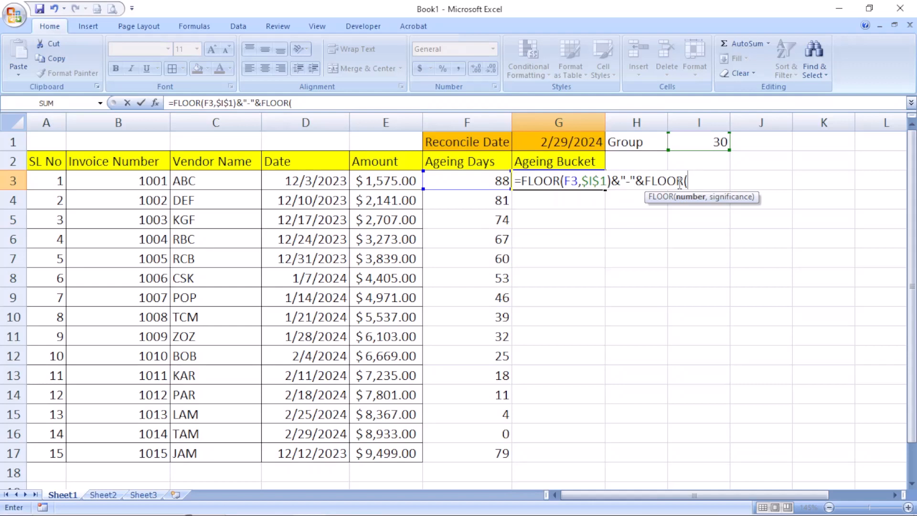
left_click(475, 180)
type(",")
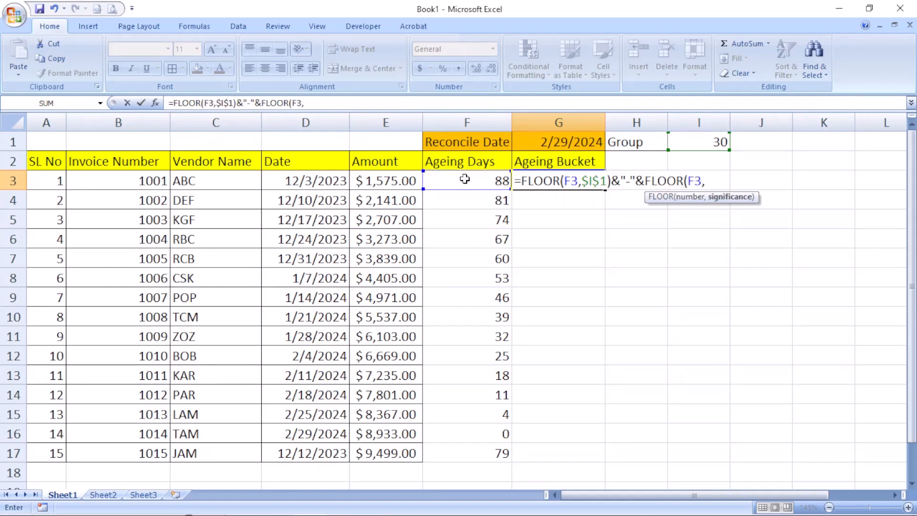
left_click(711, 141)
key("F4")
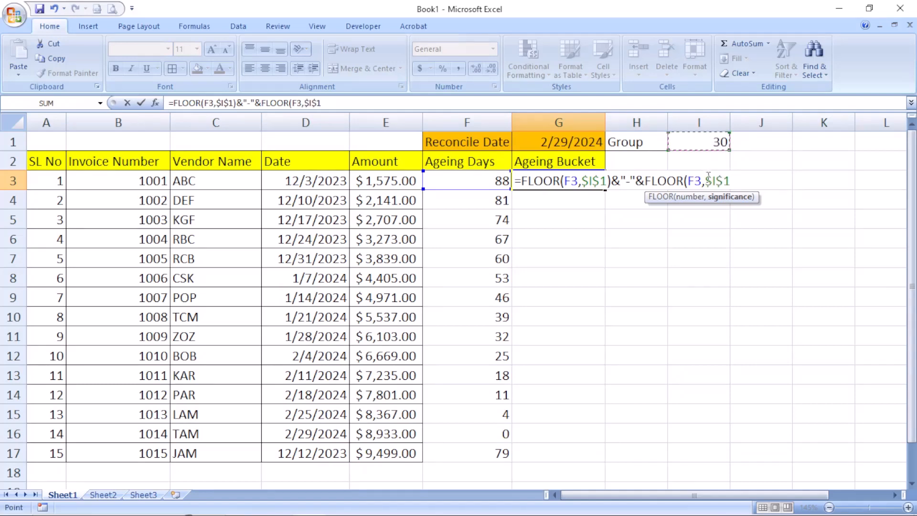
type(")")
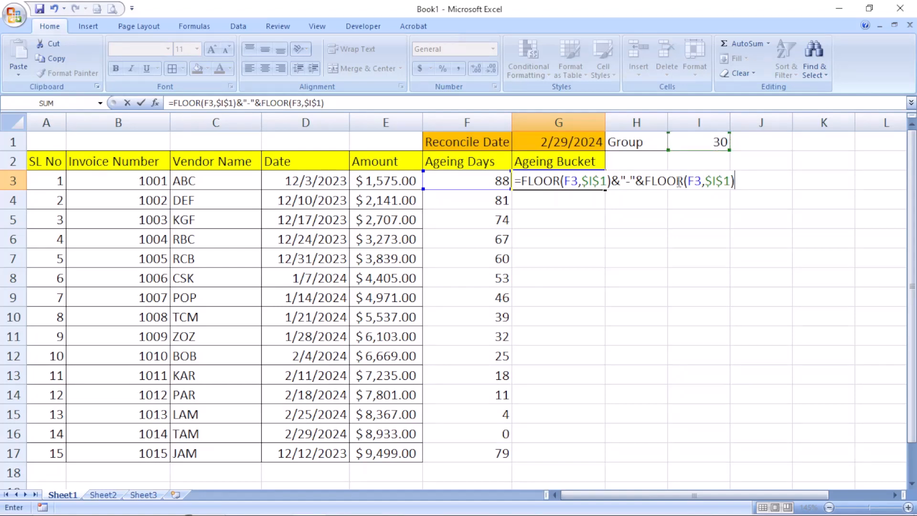
type("+")
left_click(711, 140)
key("F4")
key("Return")
Fill the ageing bucket formula from G3 down to G17, the last invoice row
key("Left")
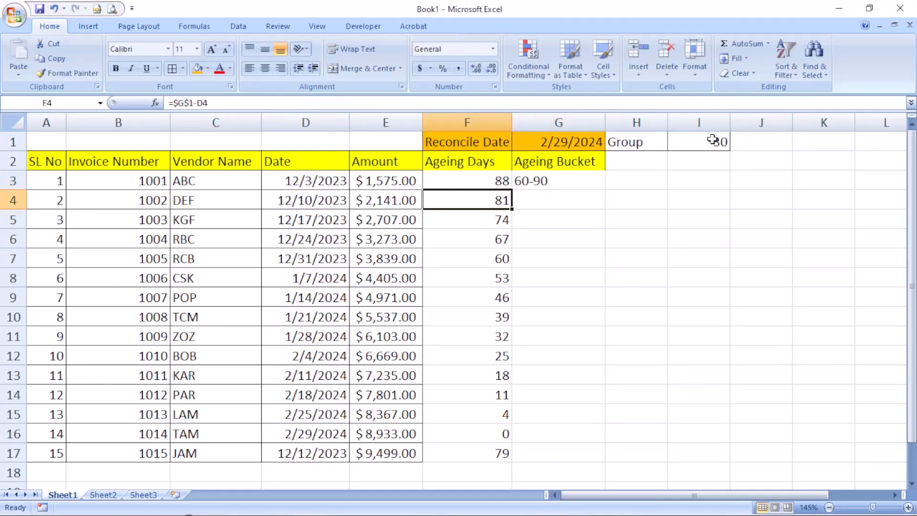
key("ctrl+Down")
key("Right")
key("ctrl+shift+Up")
key("ctrl+d")
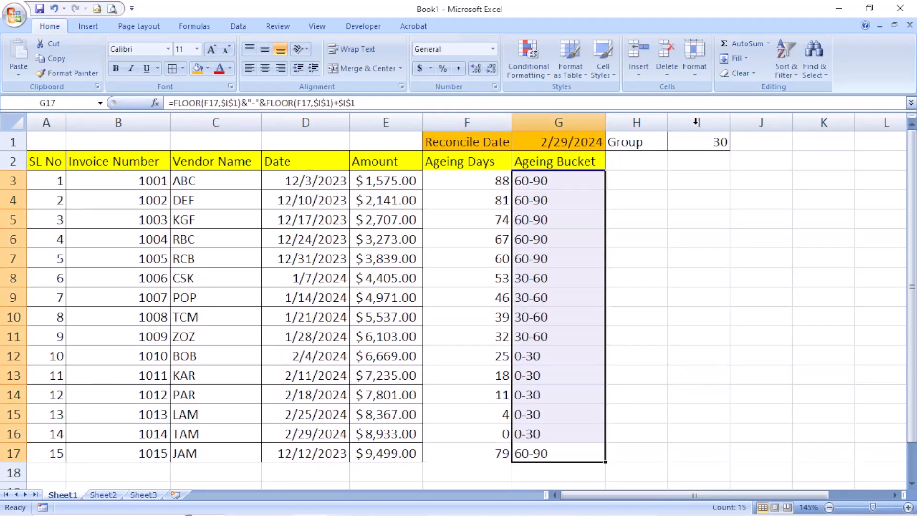
Check the copied bucket formula in G4 and compare the ageing days with their assigned buckets
left_click(552, 191)
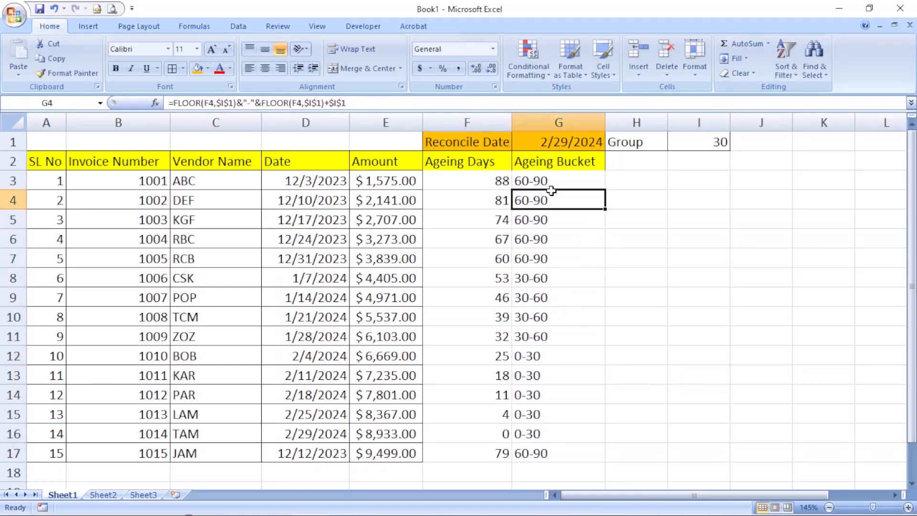
left_click(501, 182)
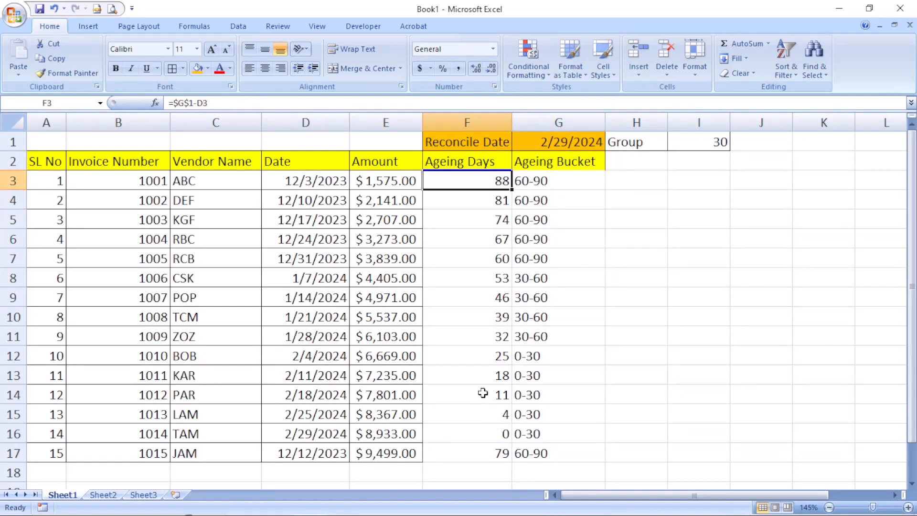
left_click_drag(495, 432, 528, 374)
Test the bucket formula by setting the ageing days in F13 to 29
left_click(485, 377)
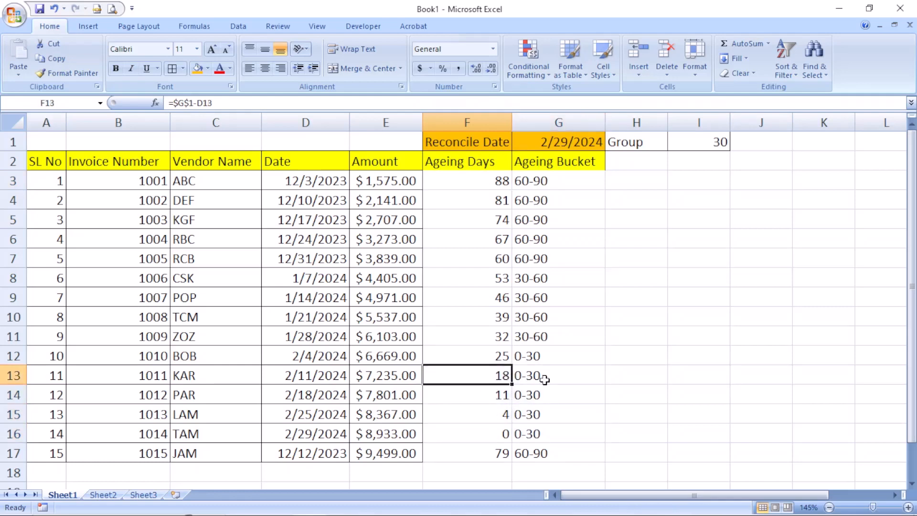
type("29")
key("Return")
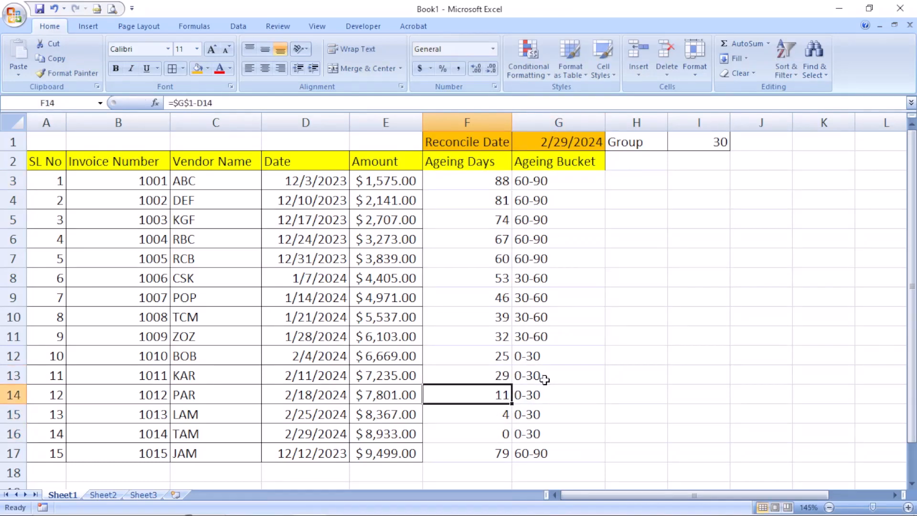
Set the ageing days in F13 to 31 to test the bucket above the 30-day limit
key("Up")
type("30")
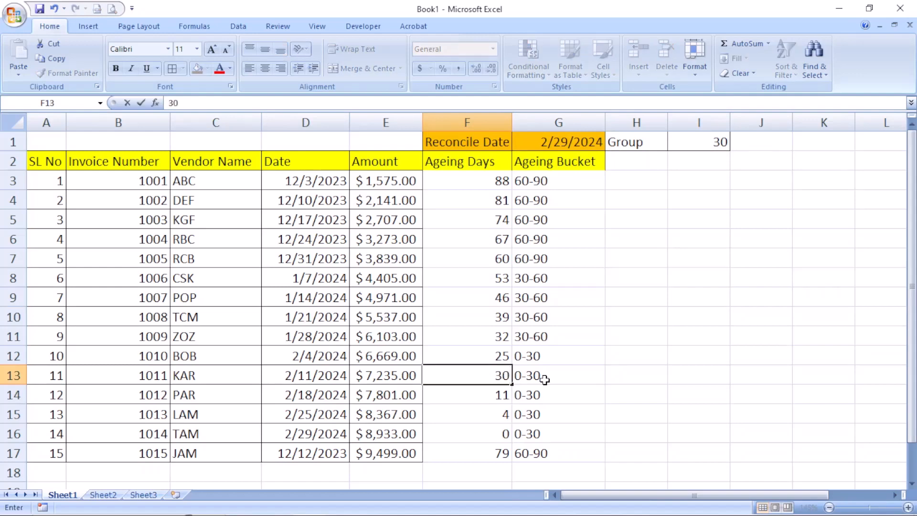
key("BackSpace")
type("1")
key("Return")
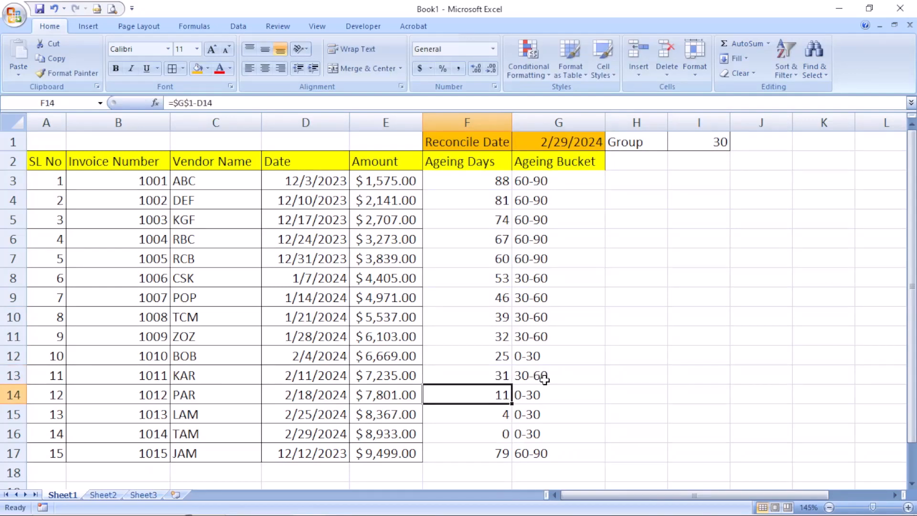
Try 30 as the ageing days in F13 and undo that entry
key("Up")
type("30")
key("Return")
key("ctrl+z")
Try 120 as the ageing days in F17, inspect its bucket in G17, and undo the entry
left_click(472, 451)
type("120")
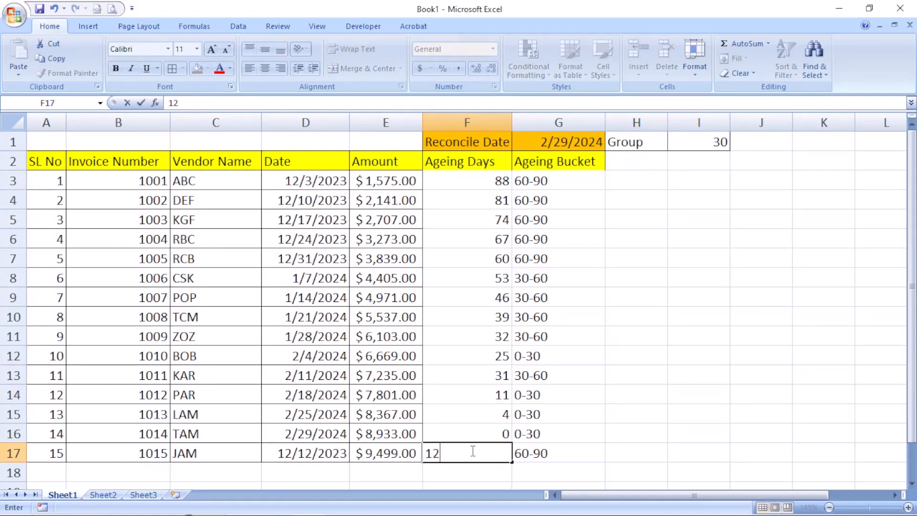
key("Return")
left_click(540, 454)
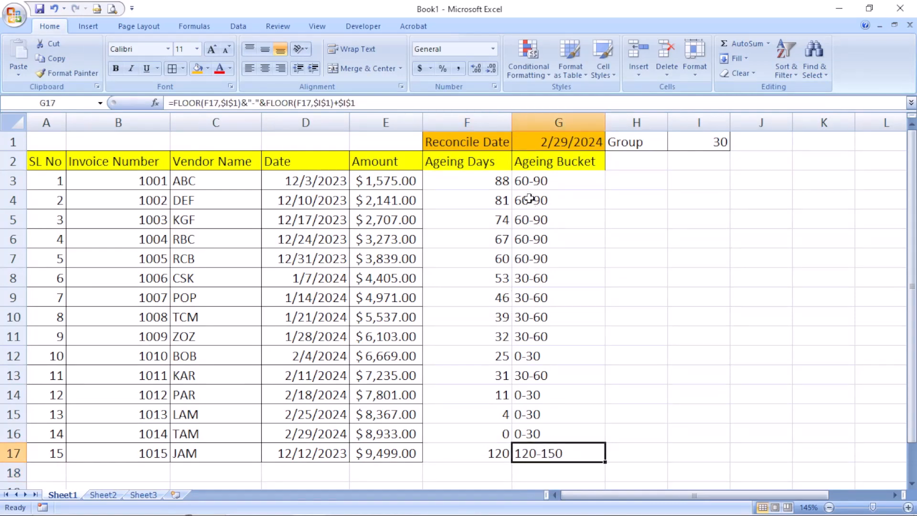
key("ctrl+z")
Change the bucket group size in I1 to 60
left_click(698, 142)
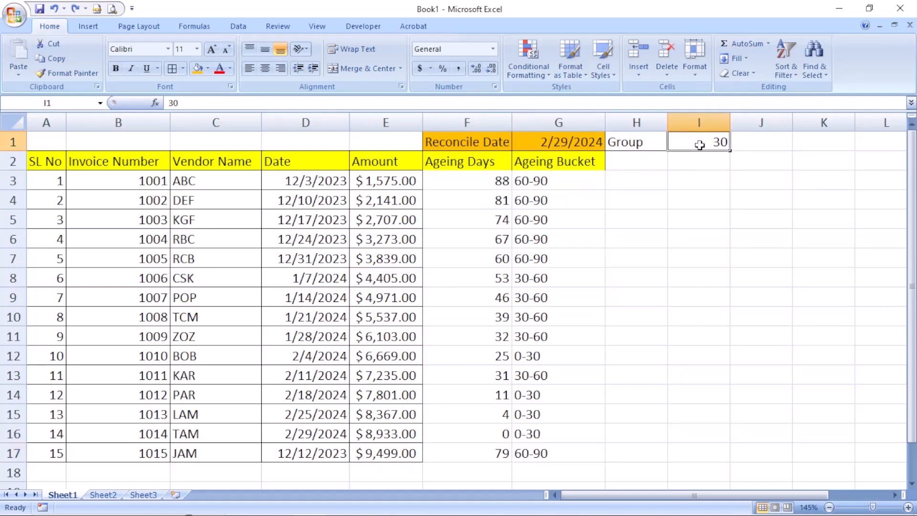
type("60")
key("Return")
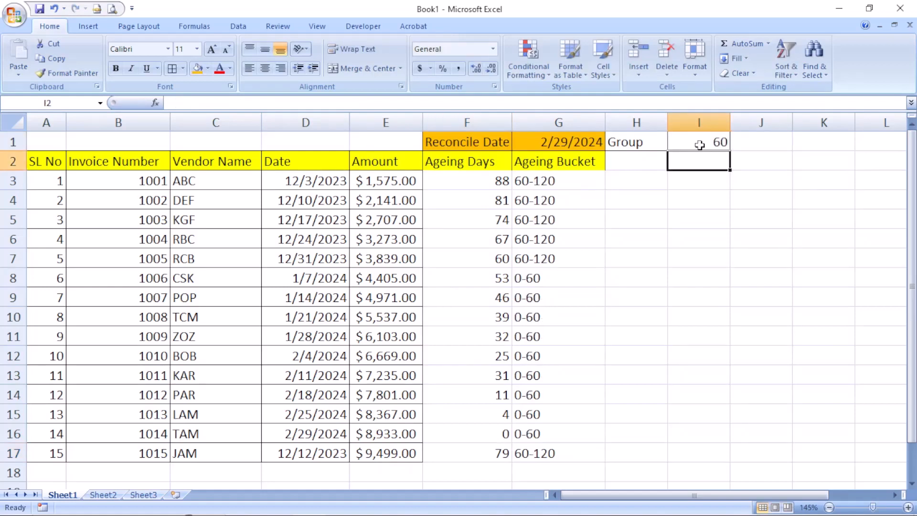
Review the regrouped buckets from G3 and select the whole invoice table, A2:G17
key("Left")
key("Left")
key("Left")
key("Right")
key("Down")
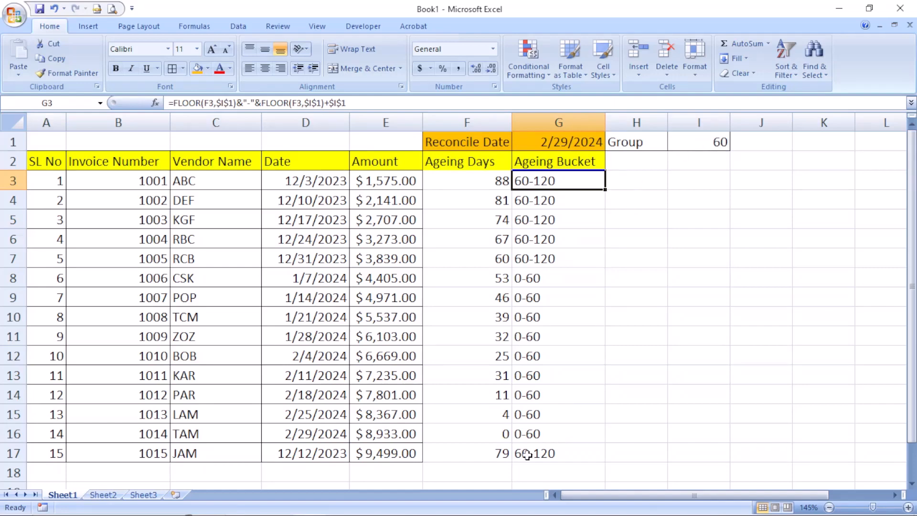
left_click_drag(528, 456, 12, 153)
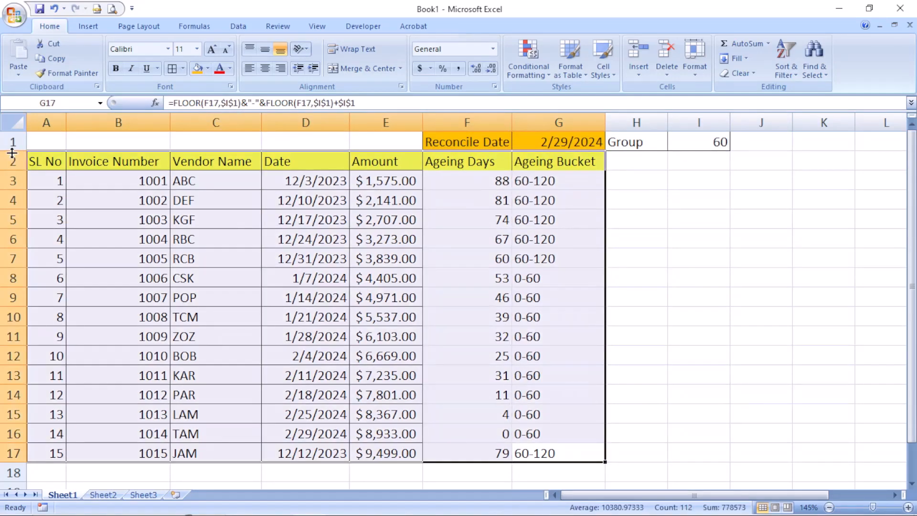
Copy the full formula text from G3 and paste it into H3 after a leading space so it displays as text
double_click(556, 180)
left_click_drag(767, 181, 512, 179)
key("ctrl+c")
key("Escape")
left_click(651, 184)
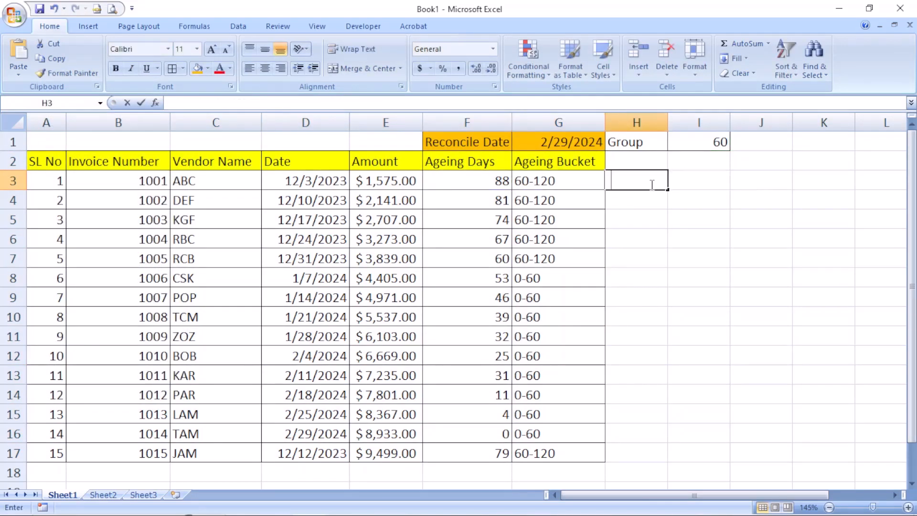
key("ctrl+v")
key("Return")
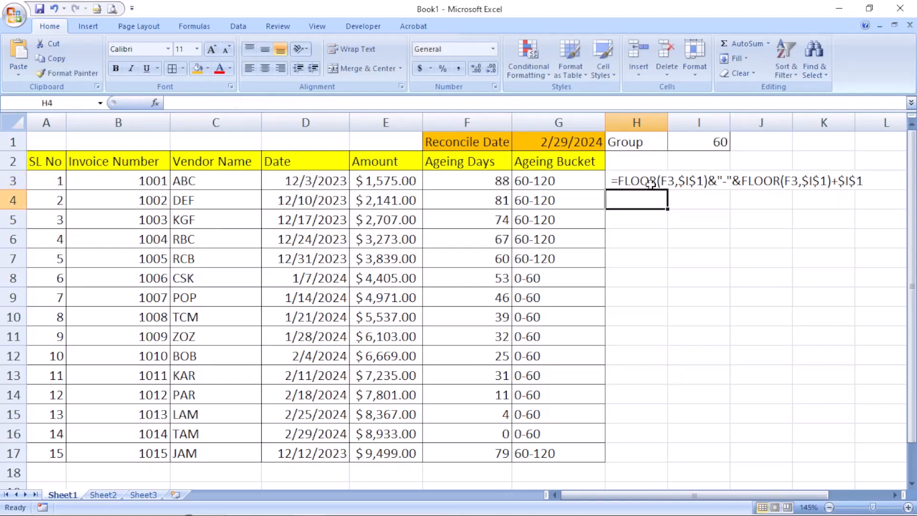